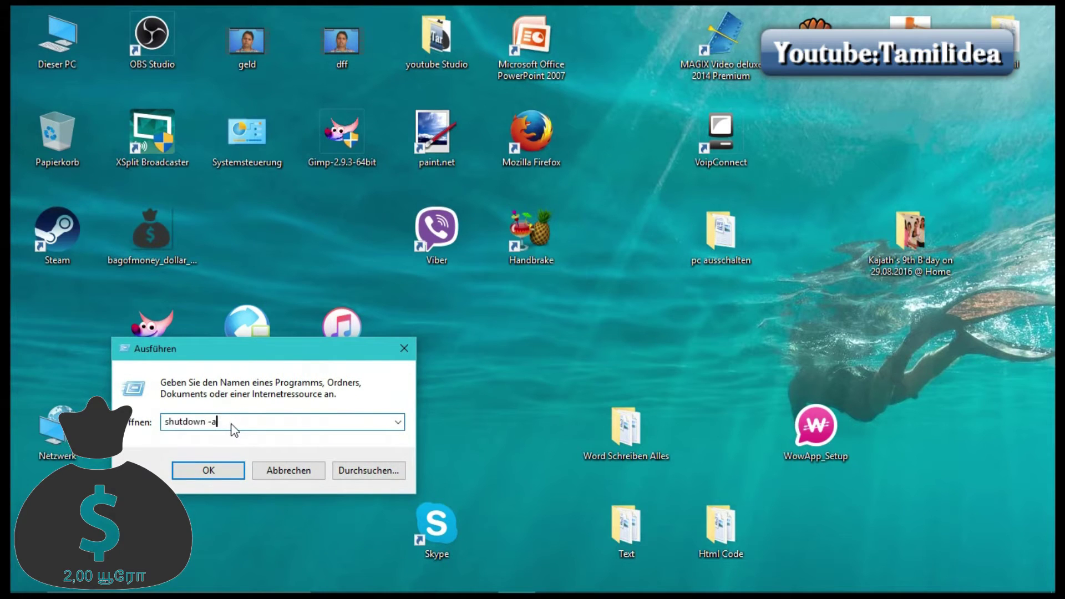
Run the command shutdown -s -t 3600 to schedule a shutdown in one hour
key("BackSpace")
key("BackSpace")
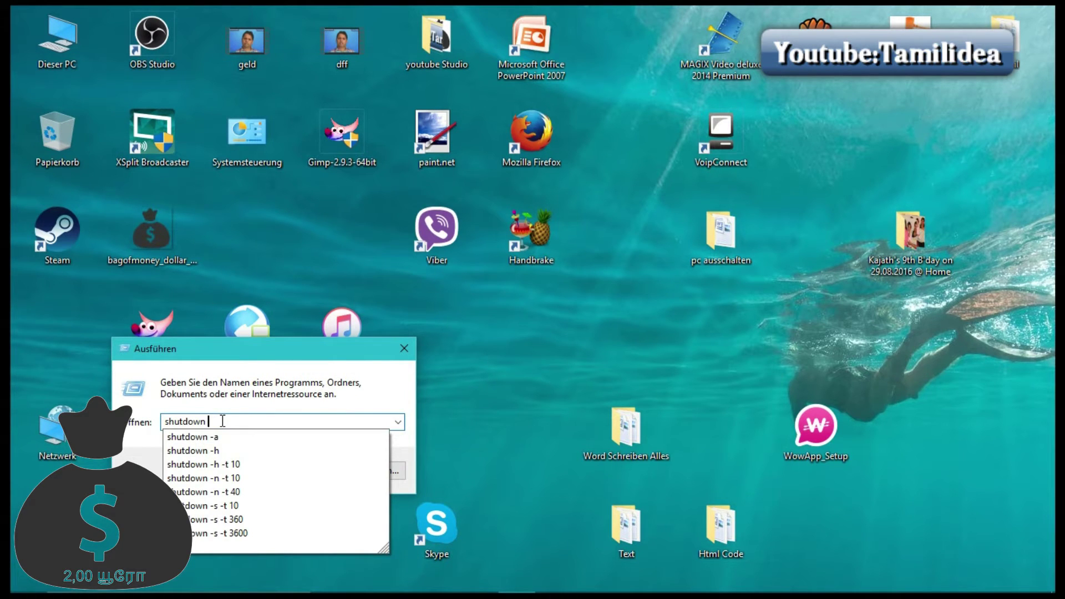
type("-s")
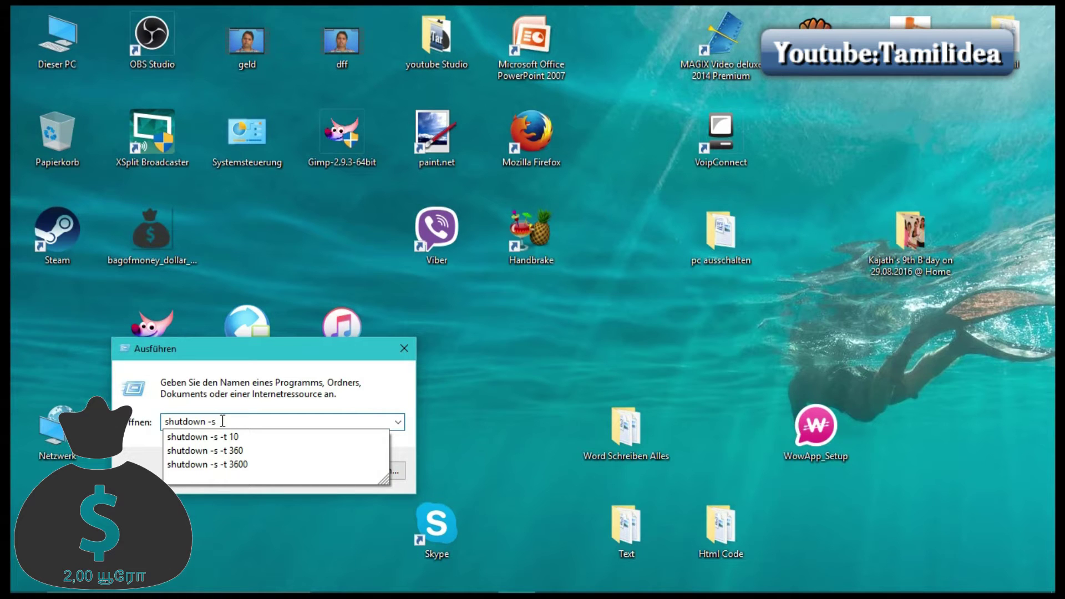
type("-")
type("t 3600")
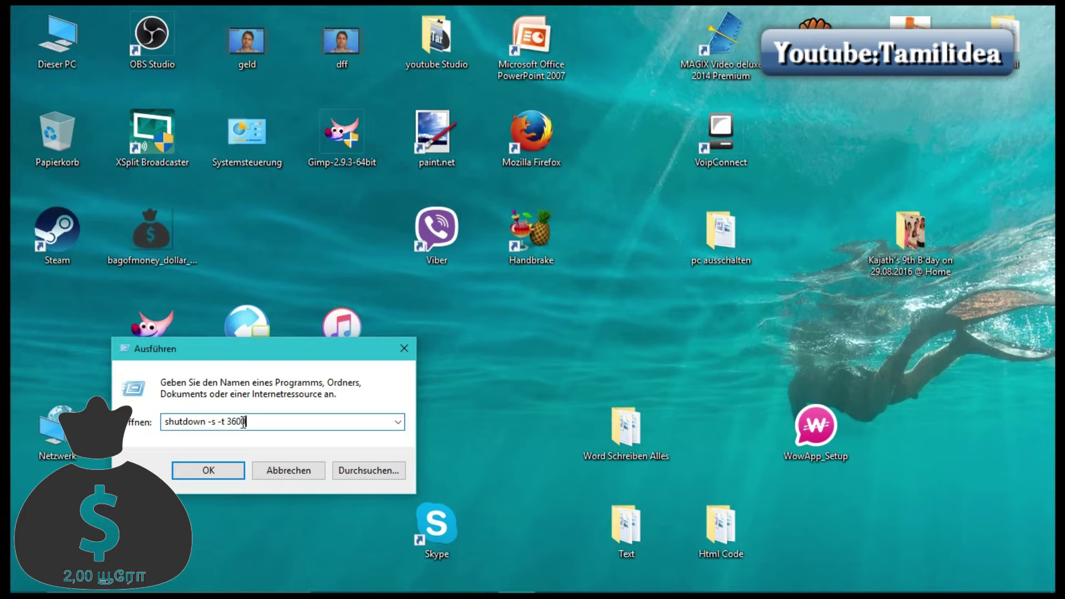
left_click(208, 473)
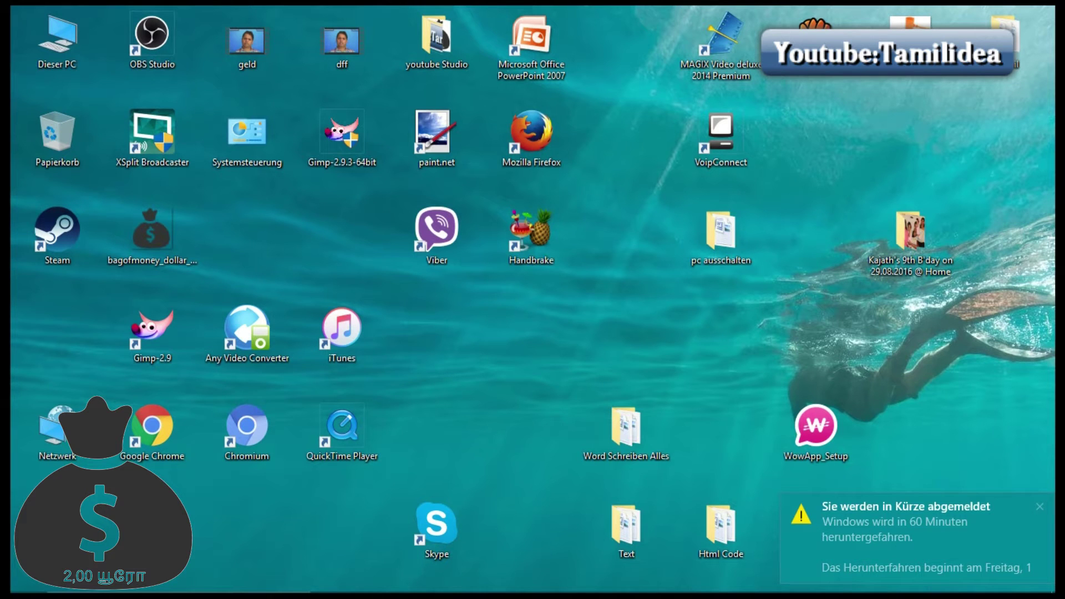
Open the Run dialog again and execute a shutdown command
mouse_move(170, 596)
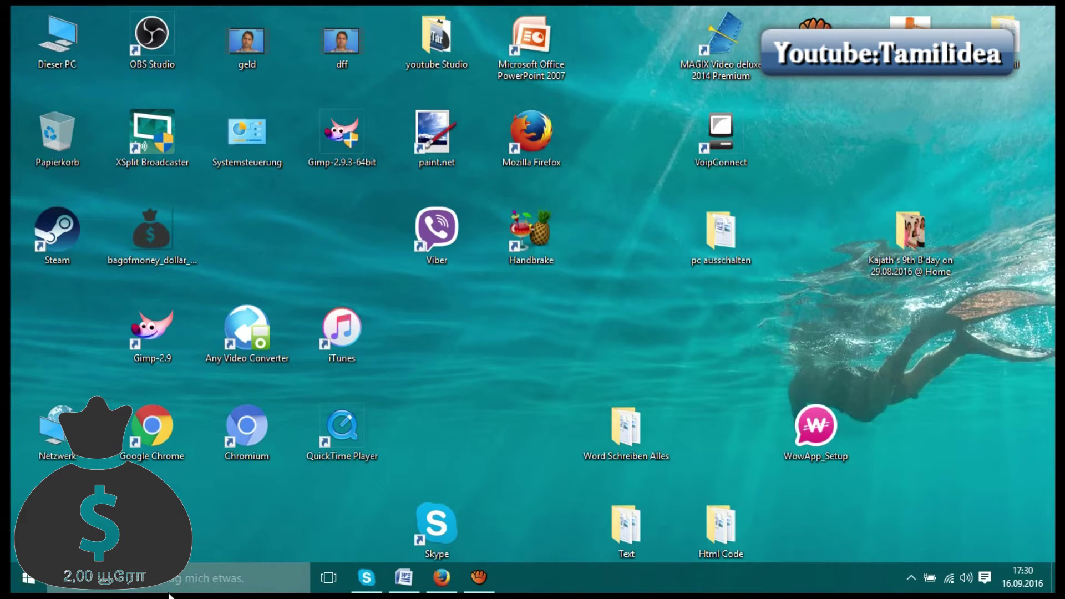
right_click(31, 587)
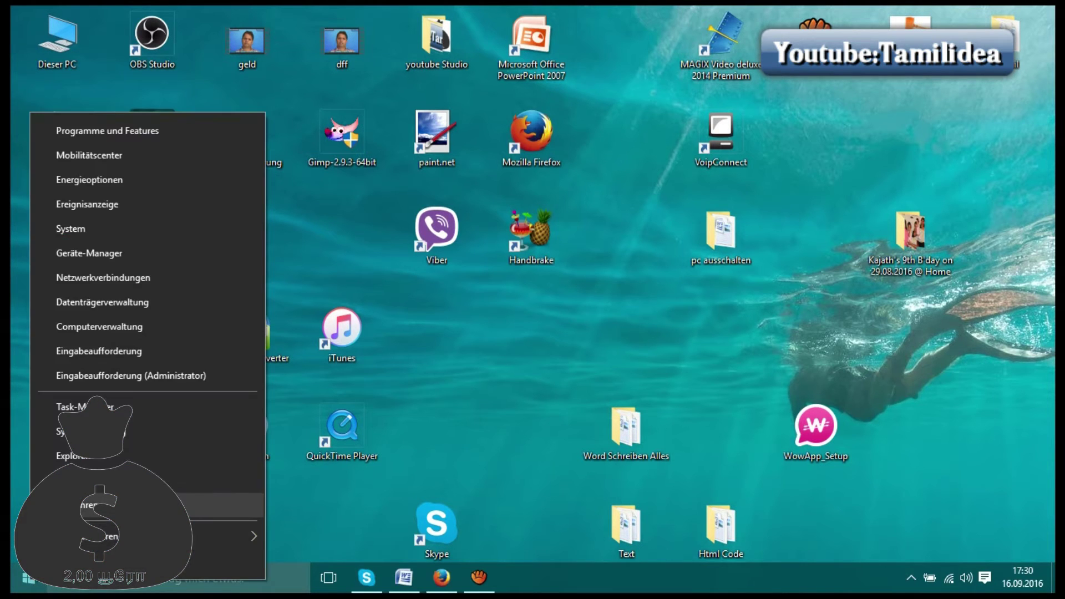
left_click(219, 505)
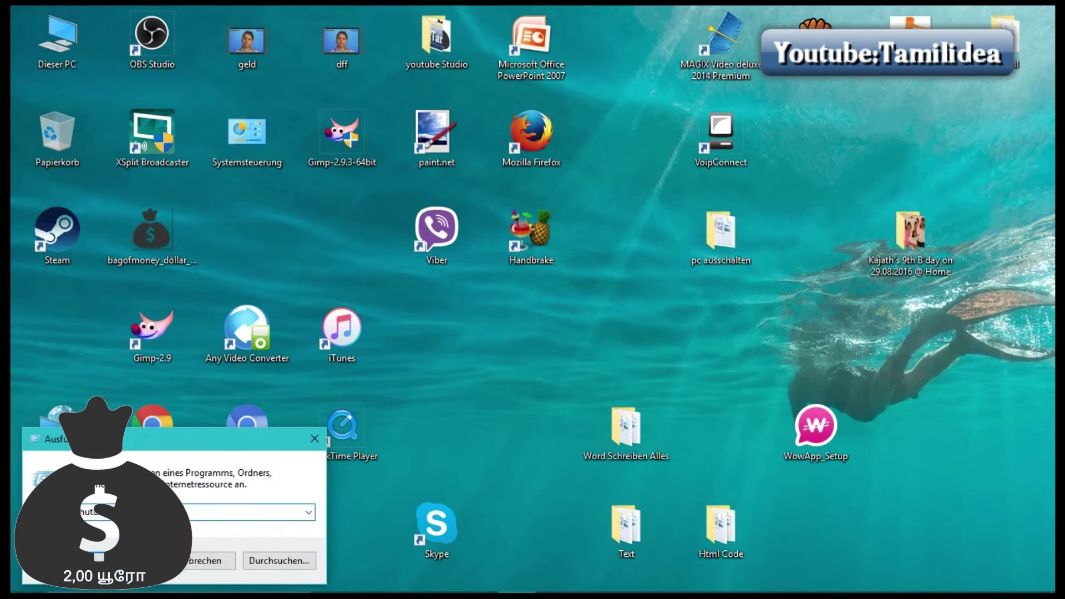
type("shutdown")
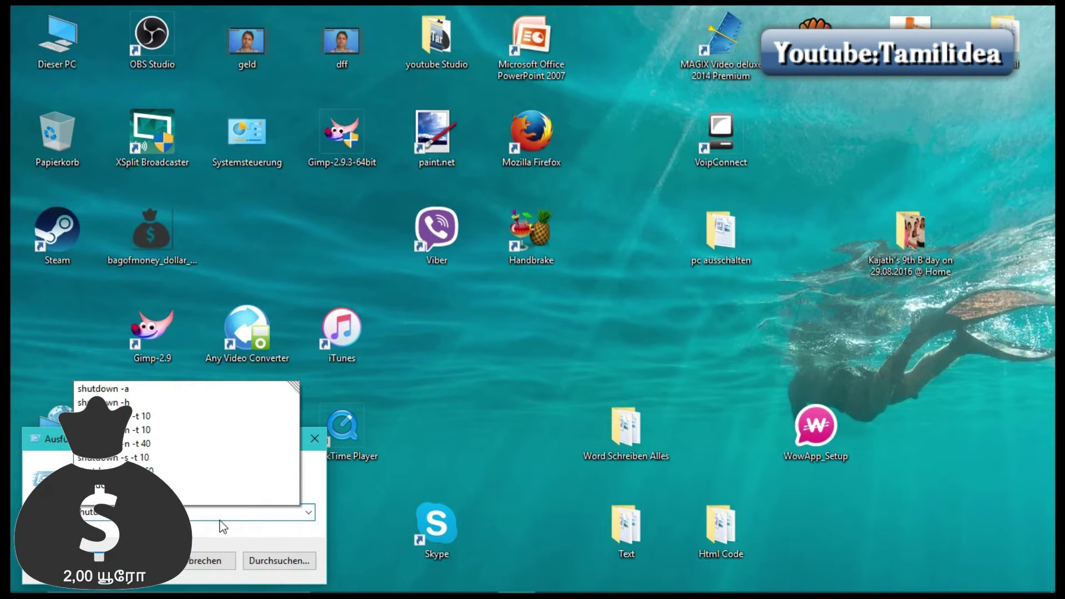
key("Escape")
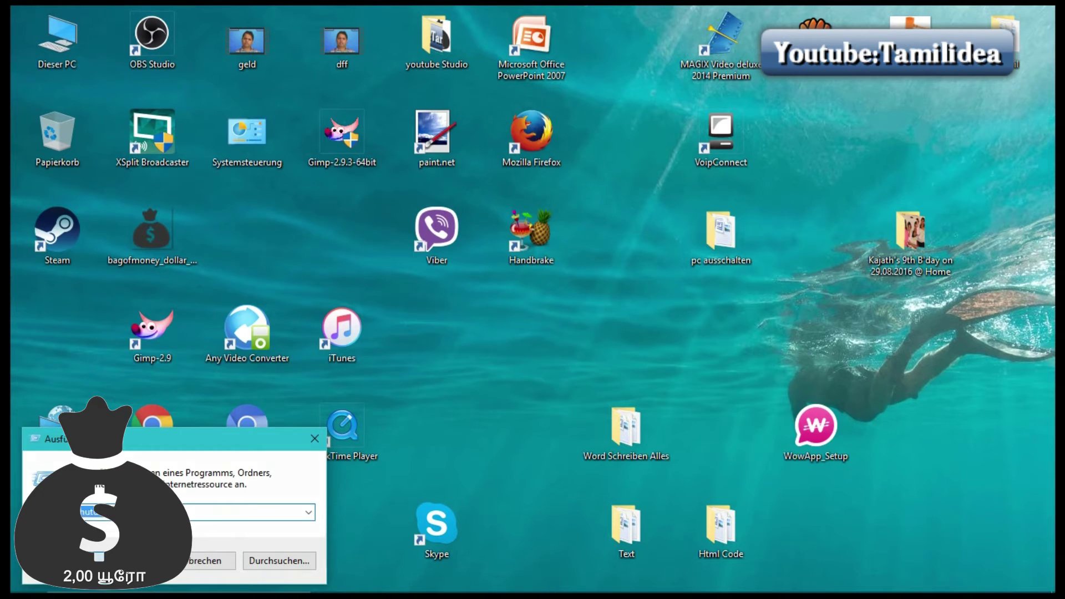
key("Return")
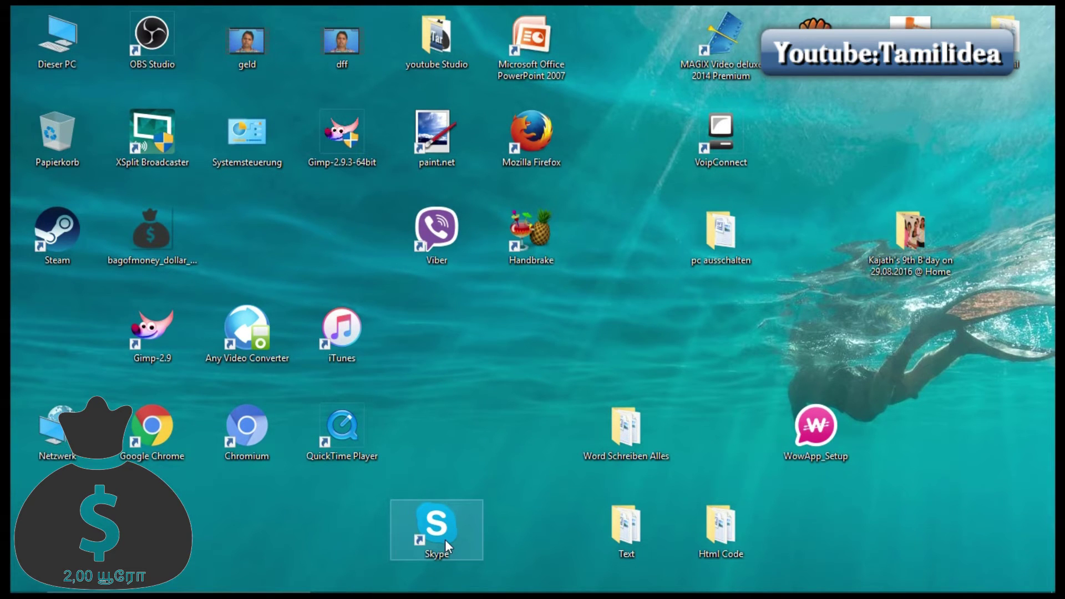
mouse_move(501, 593)
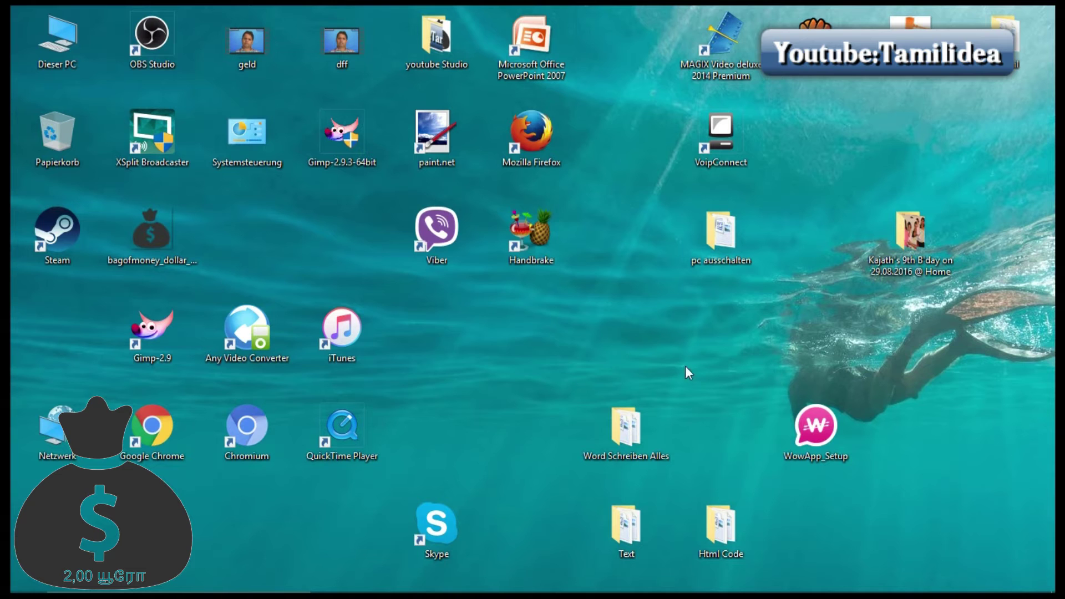
Start creating a new shortcut in an empty area of the desktop
right_click(474, 327)
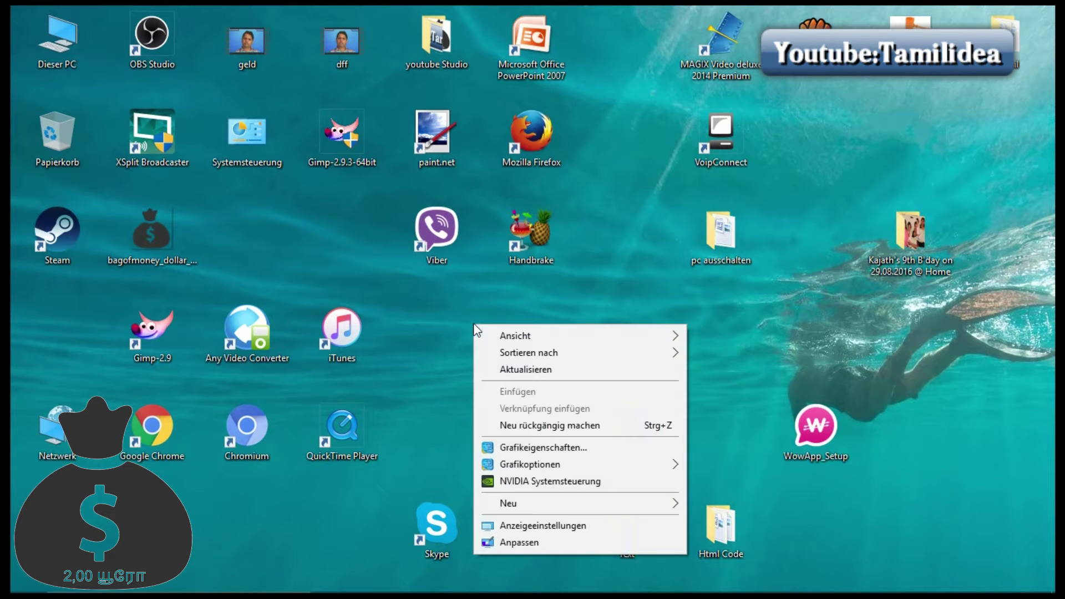
mouse_move(525, 503)
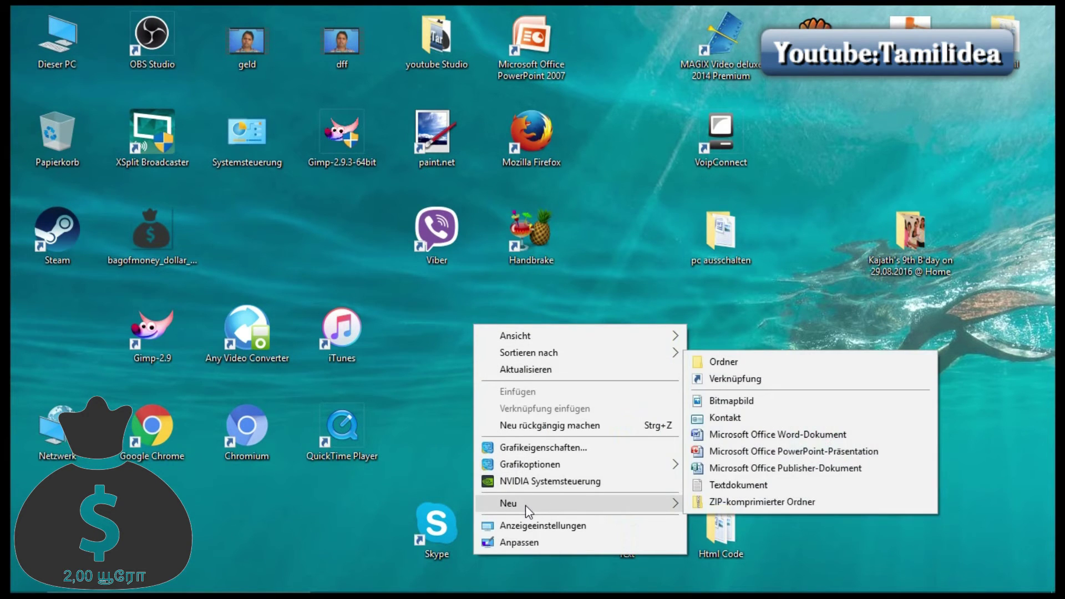
left_click(631, 503)
mouse_move(568, 502)
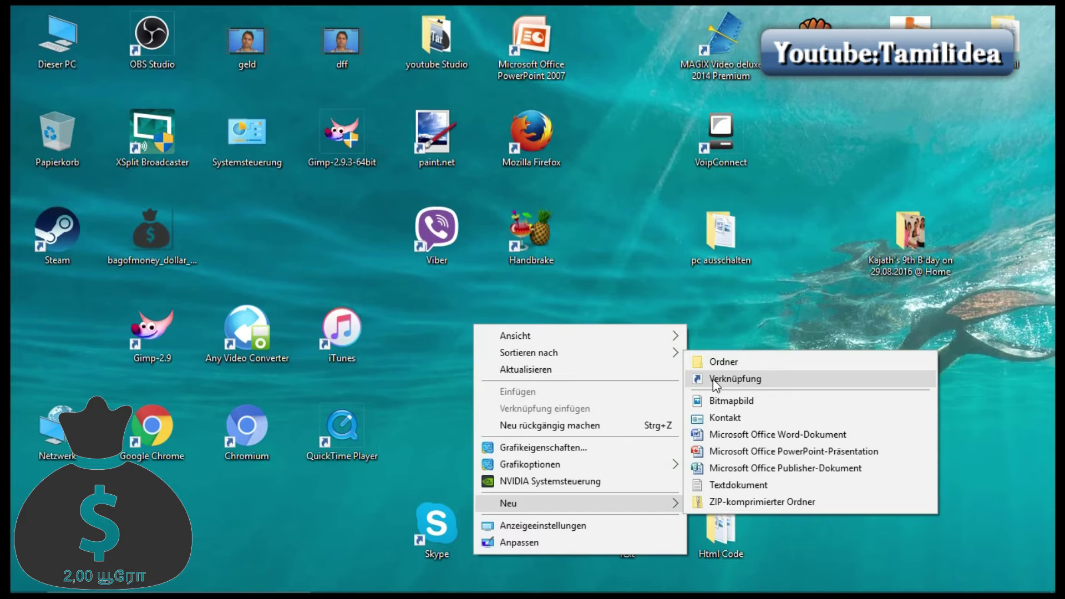
left_click(732, 380)
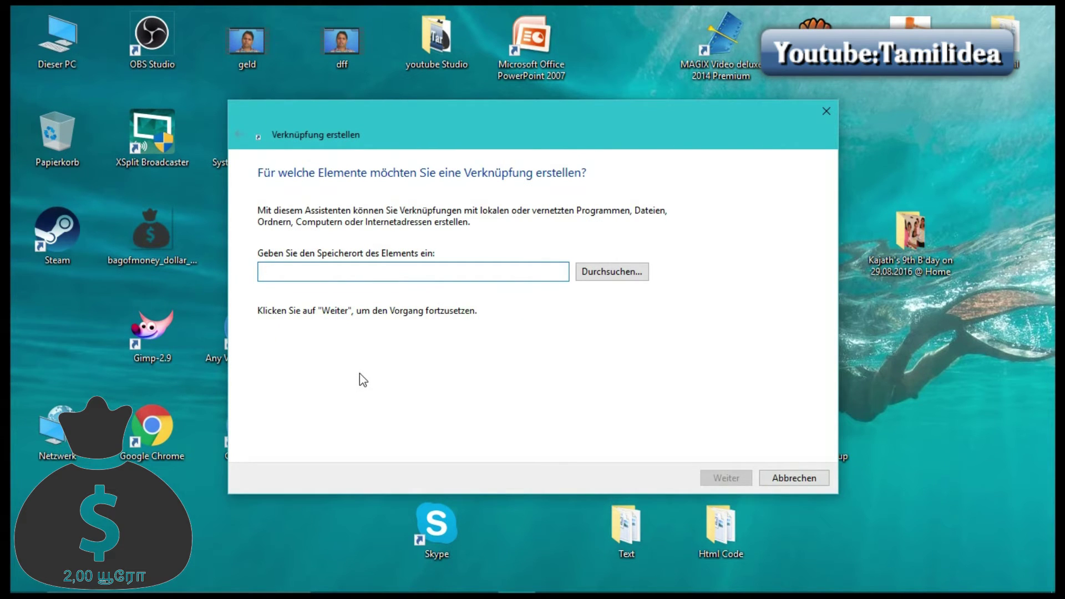
Enter shutdown -s -t 20 as the target of the new shortcut
type("sh")
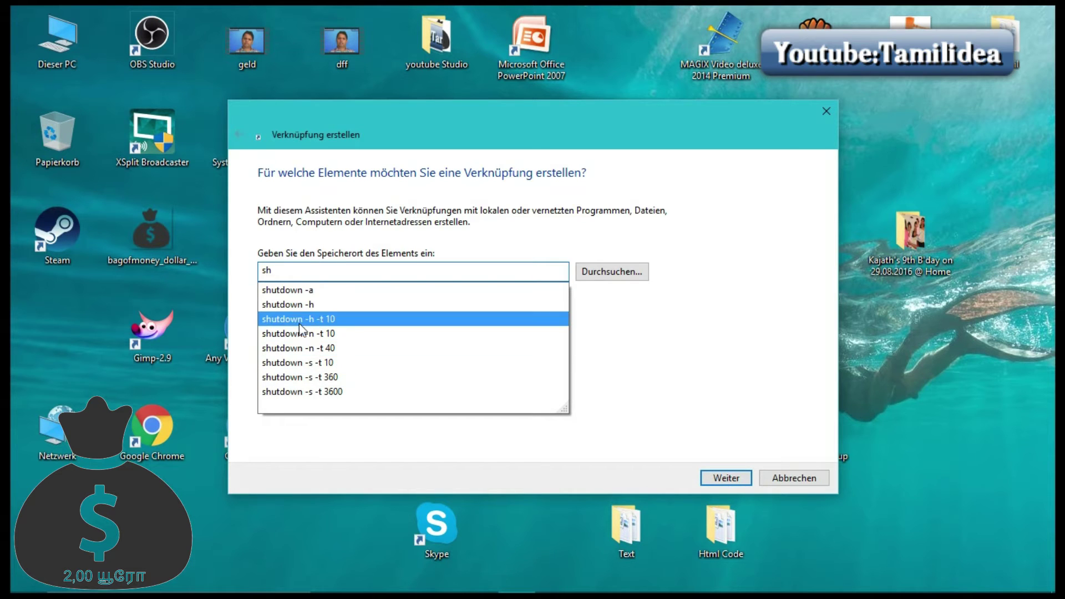
left_click(285, 289)
left_click(329, 272)
key("BackSpace")
key("BackSpace")
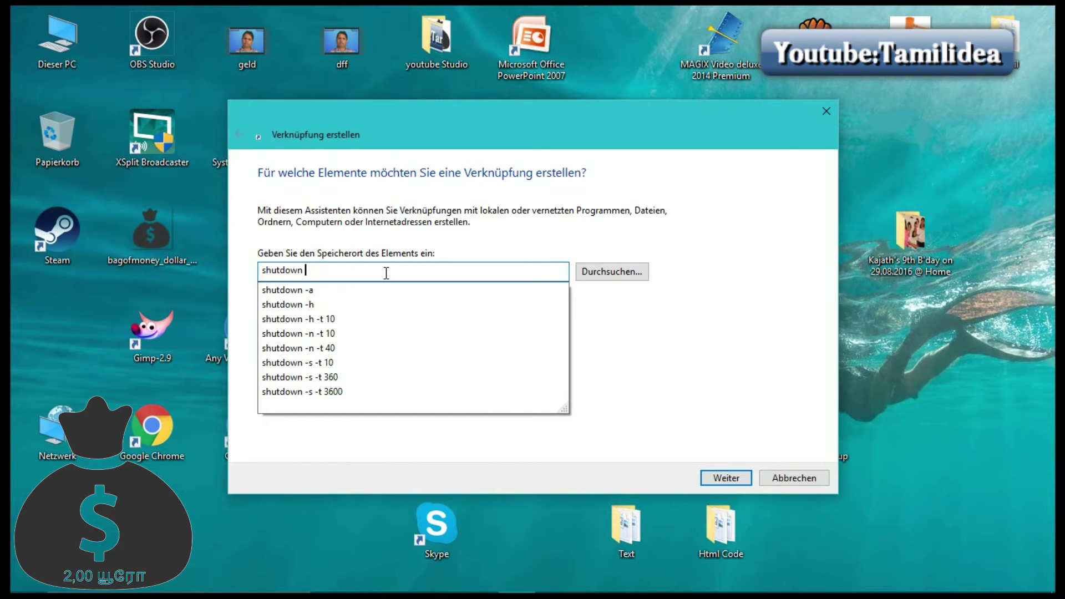
key("BackSpace")
type("-s")
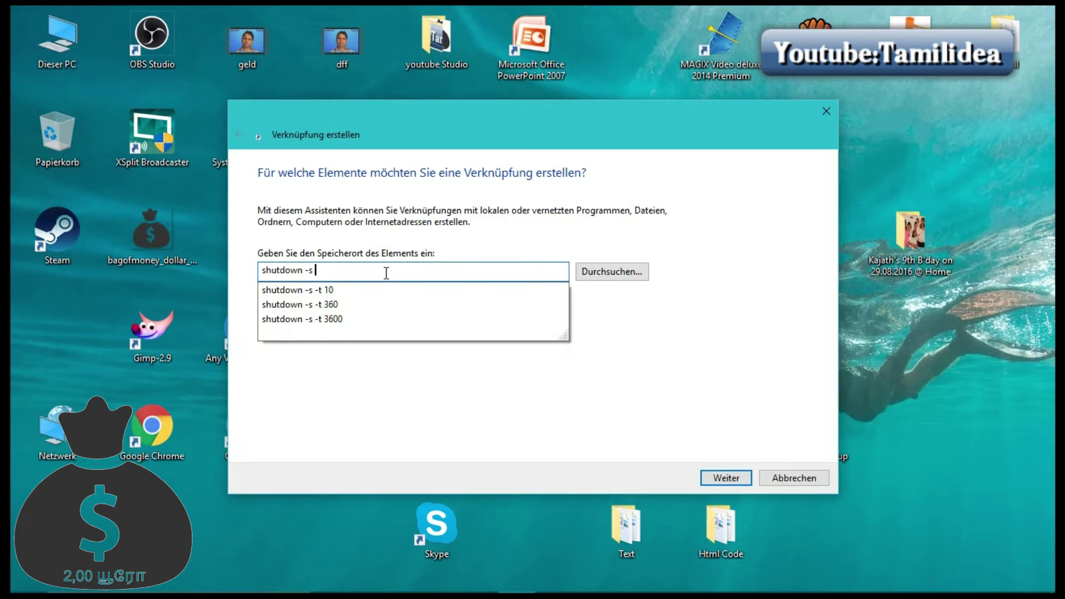
type(" -t 20")
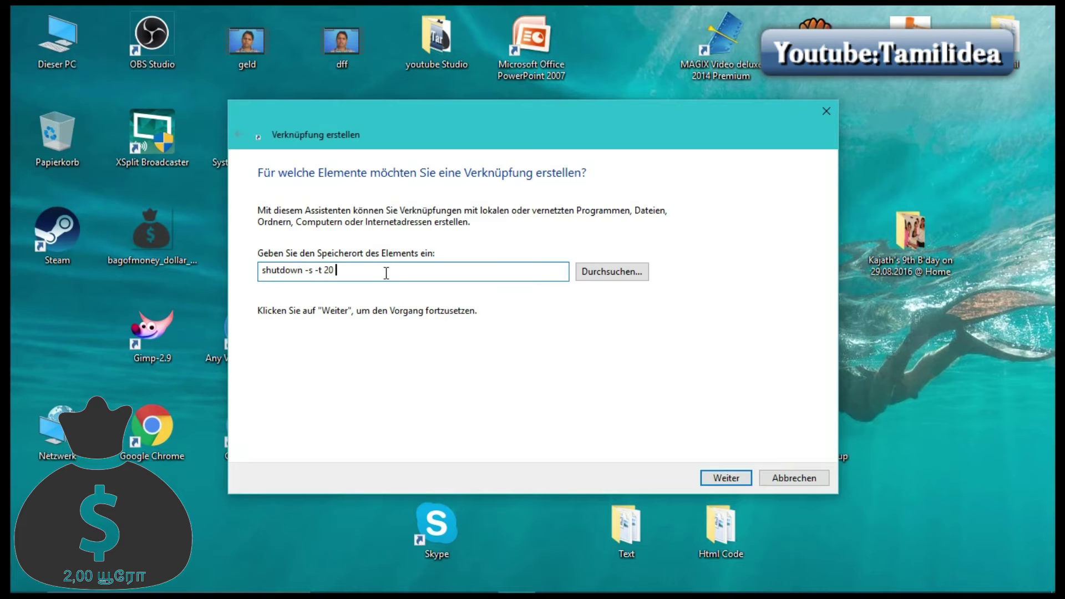
Append the comment parameter -c "Tamil Video" to the shortcut's target and continue to the naming page
type(" -c \"")
type("Tamil Video")
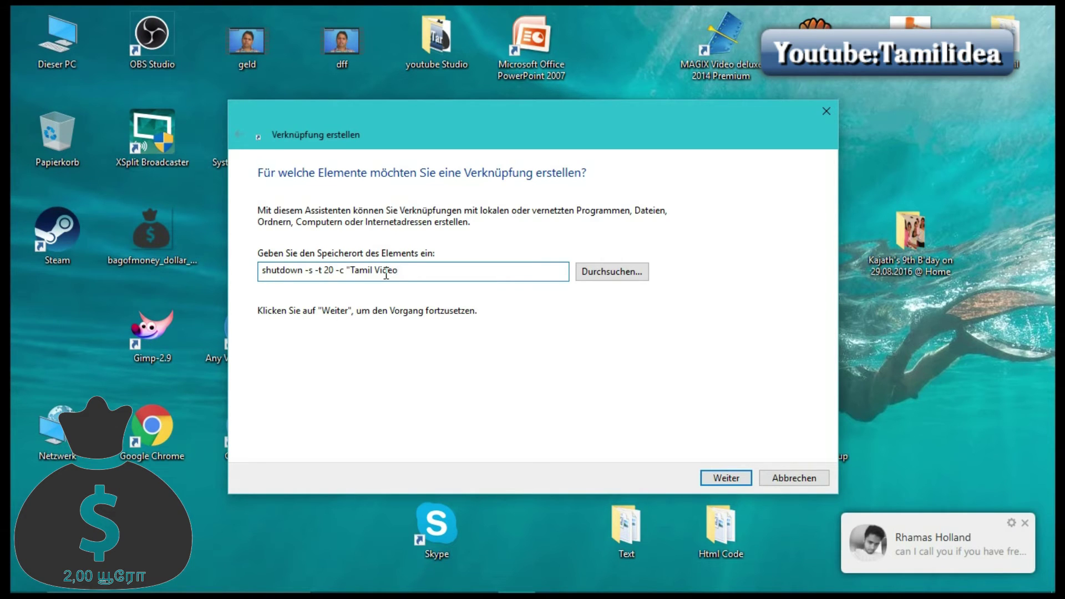
type("\"")
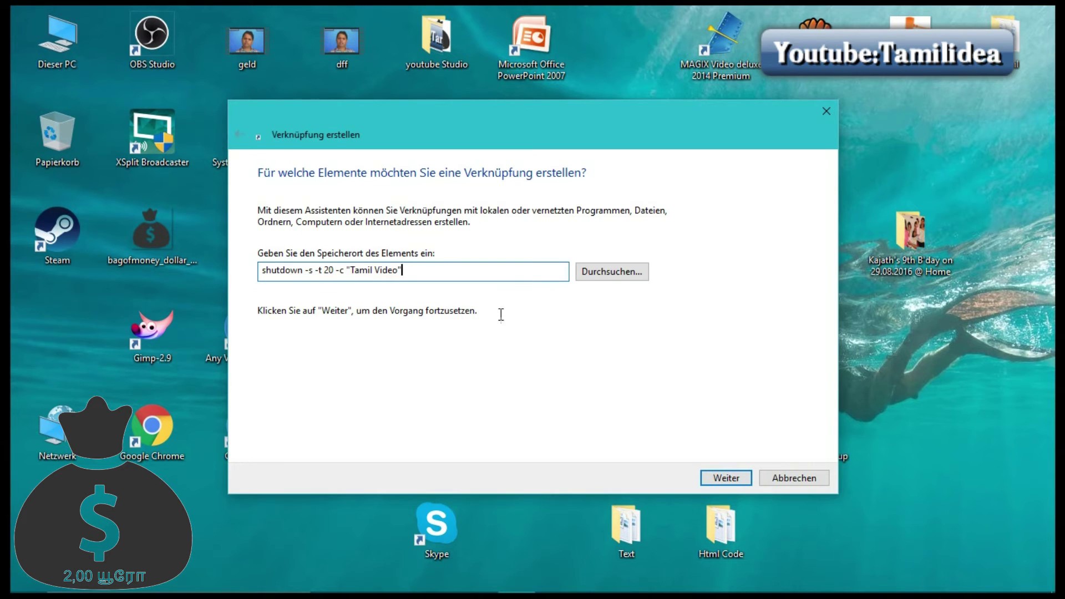
left_click(719, 477)
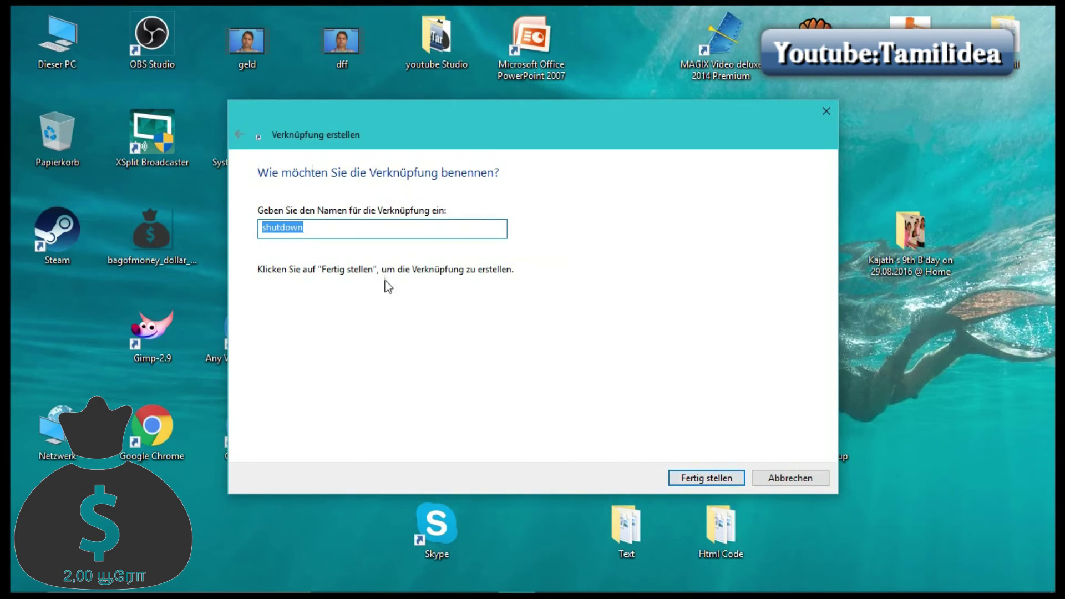
Name the shortcut Tamil24 and finish creating it
left_click(341, 228)
left_click_drag(341, 229, 233, 238)
key("BackSpace")
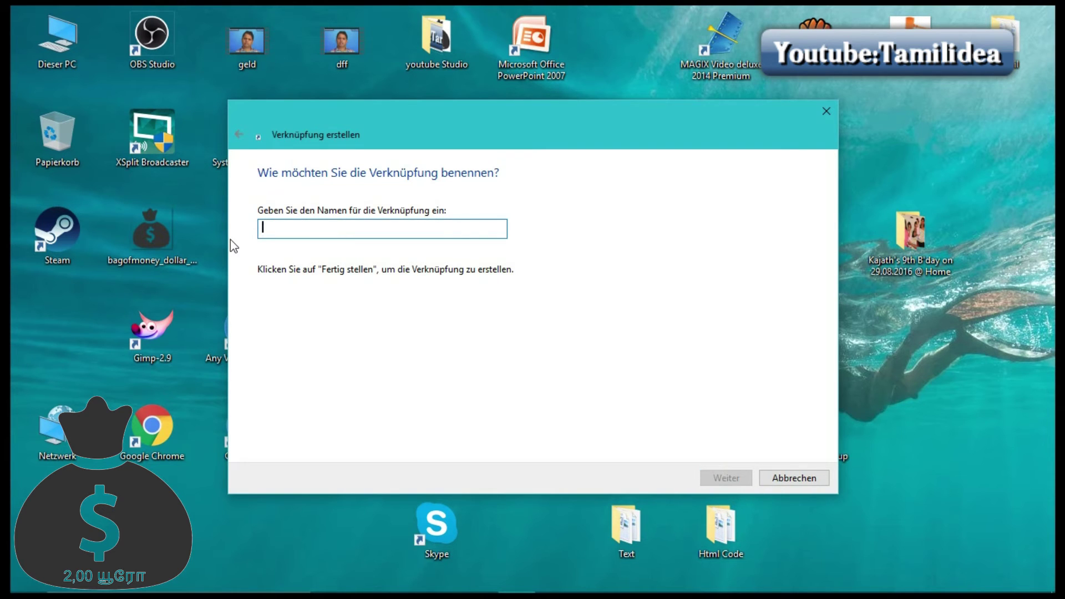
type("Tamil24")
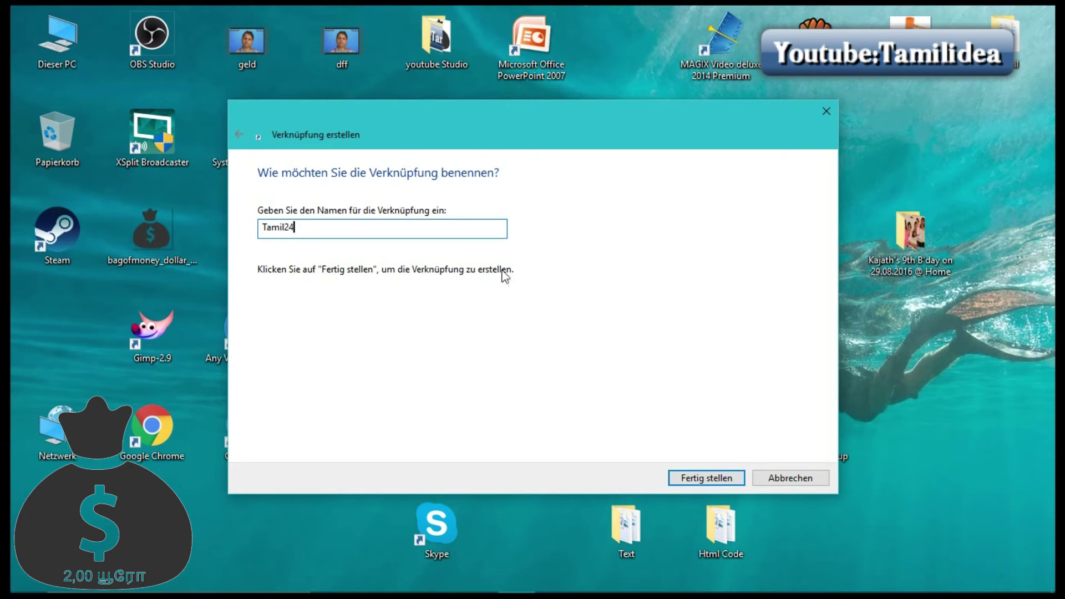
left_click(699, 478)
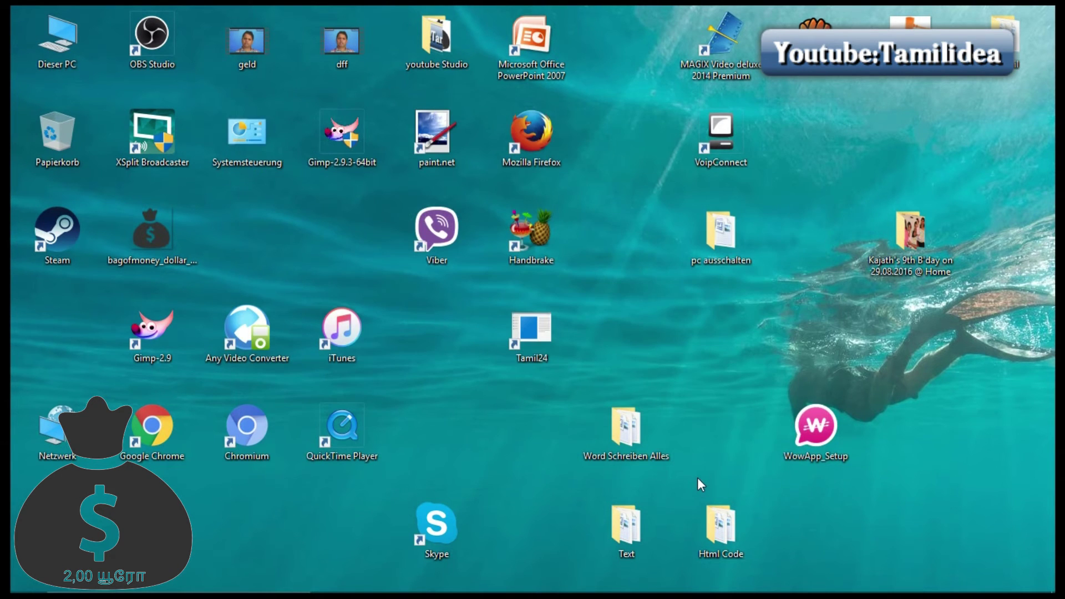
Change the icon of the Tamil24 shortcut to the film strip symbol in its properties
left_click(524, 358)
right_click(531, 327)
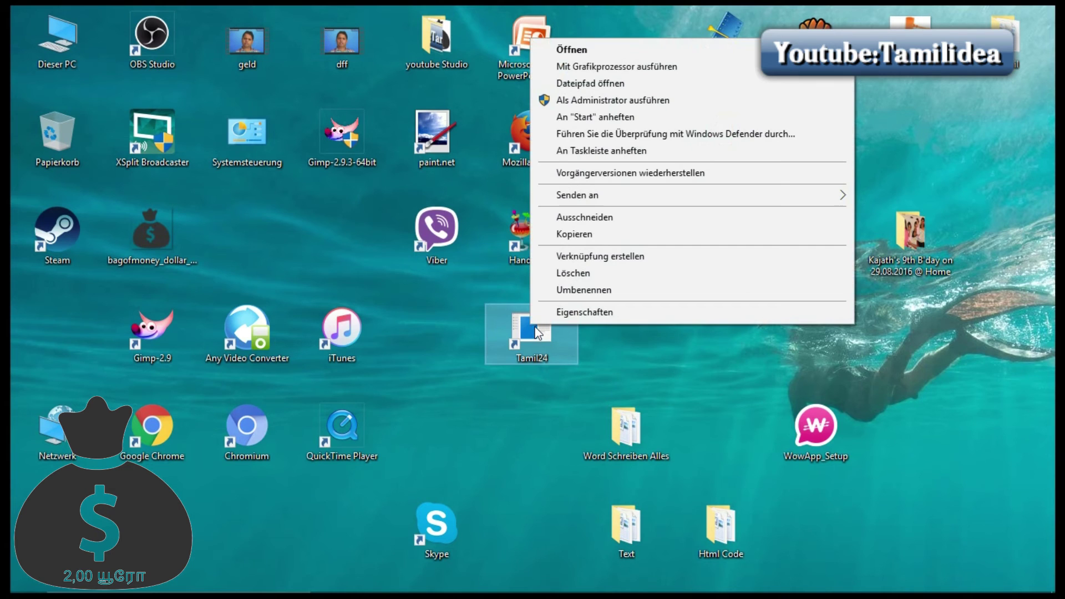
left_click(564, 312)
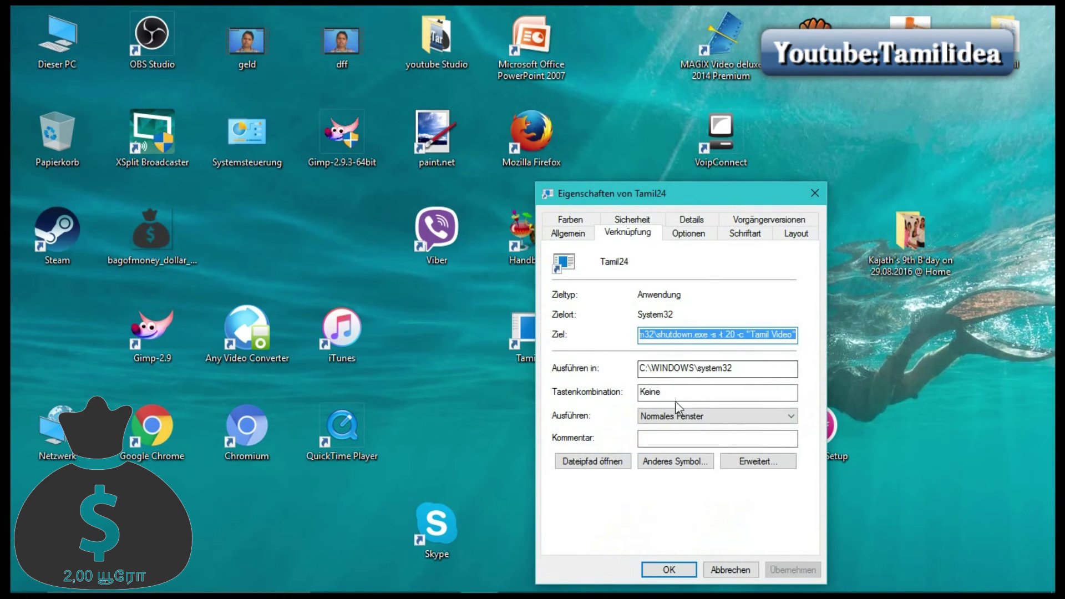
left_click(675, 468)
left_click(658, 313)
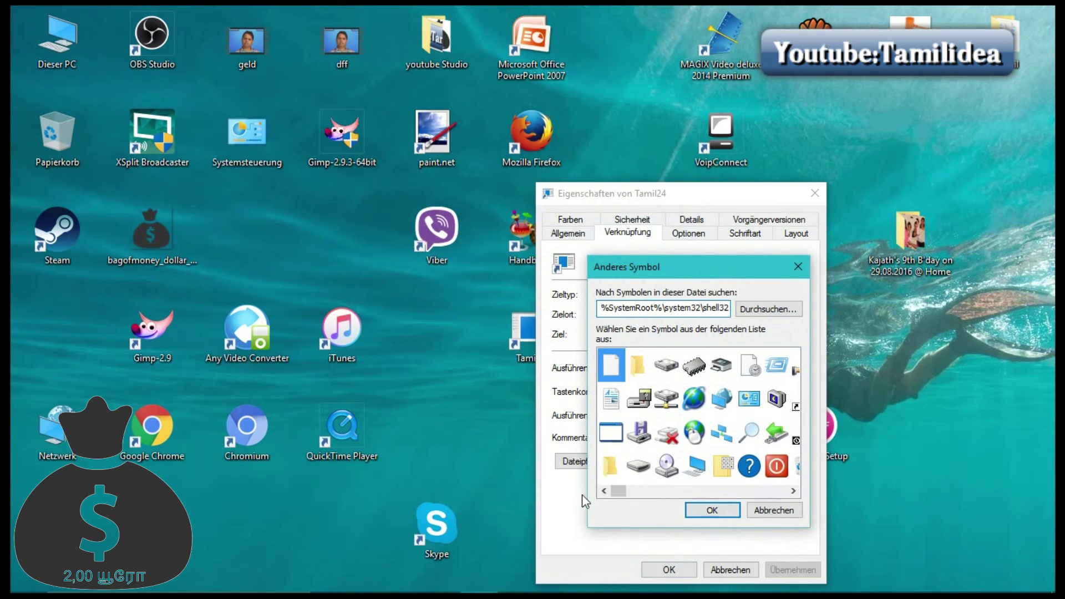
left_click_drag(623, 497, 672, 493)
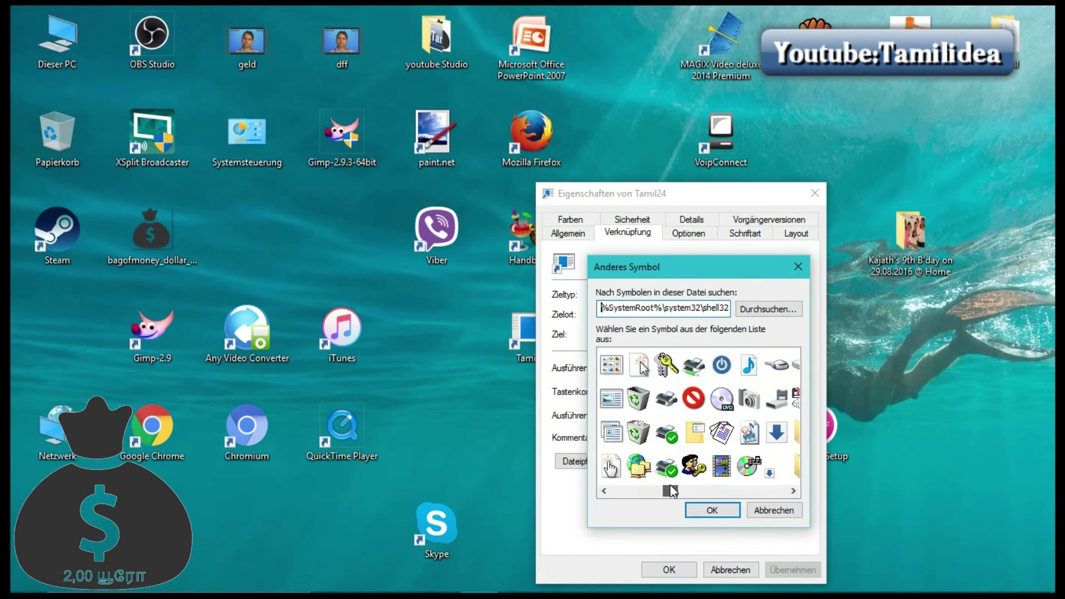
double_click(716, 464)
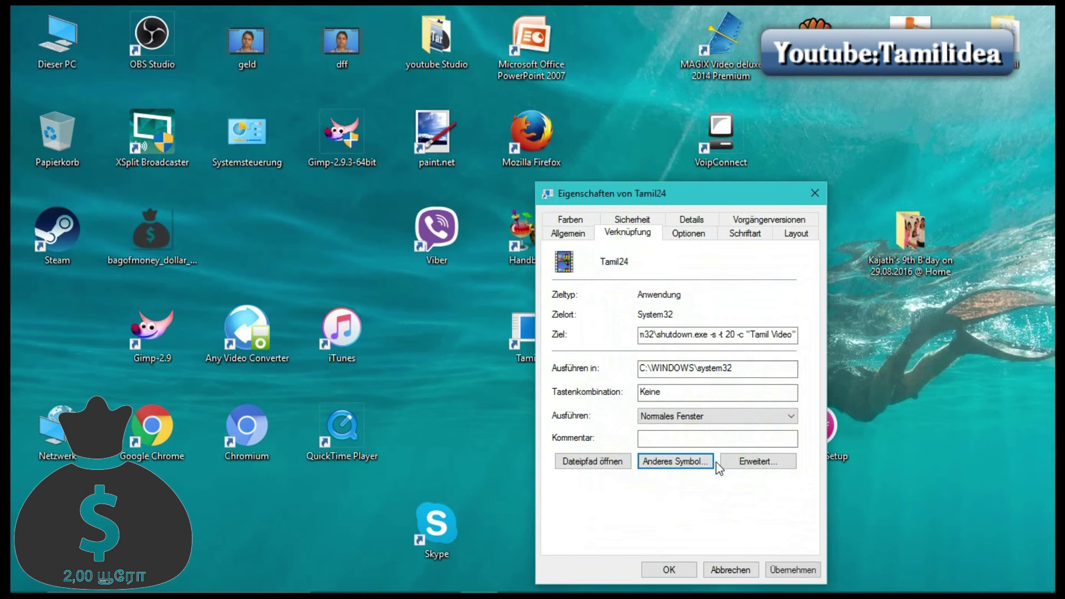
left_click(675, 570)
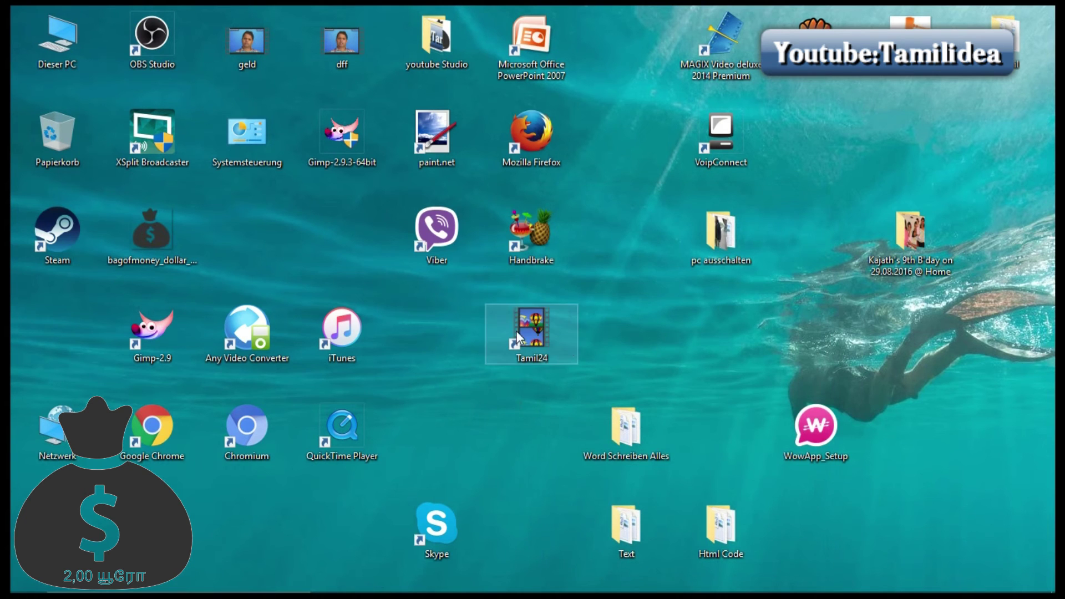